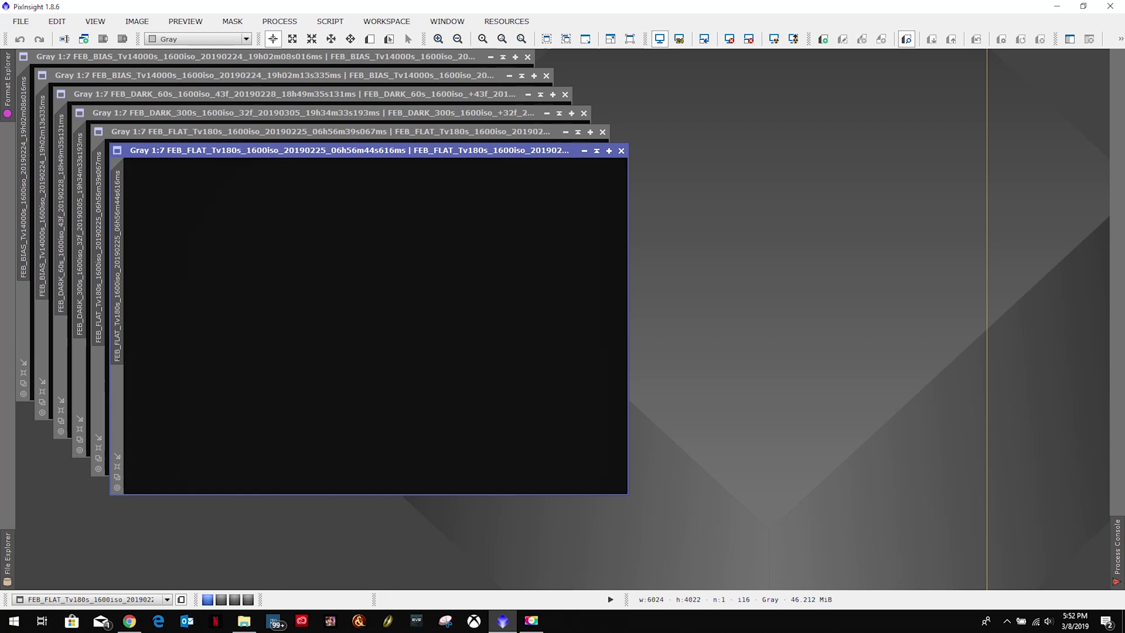
- Apply the Pure Raw preset to the RAW format preferences from the Format Explorer
left_click(8, 99)
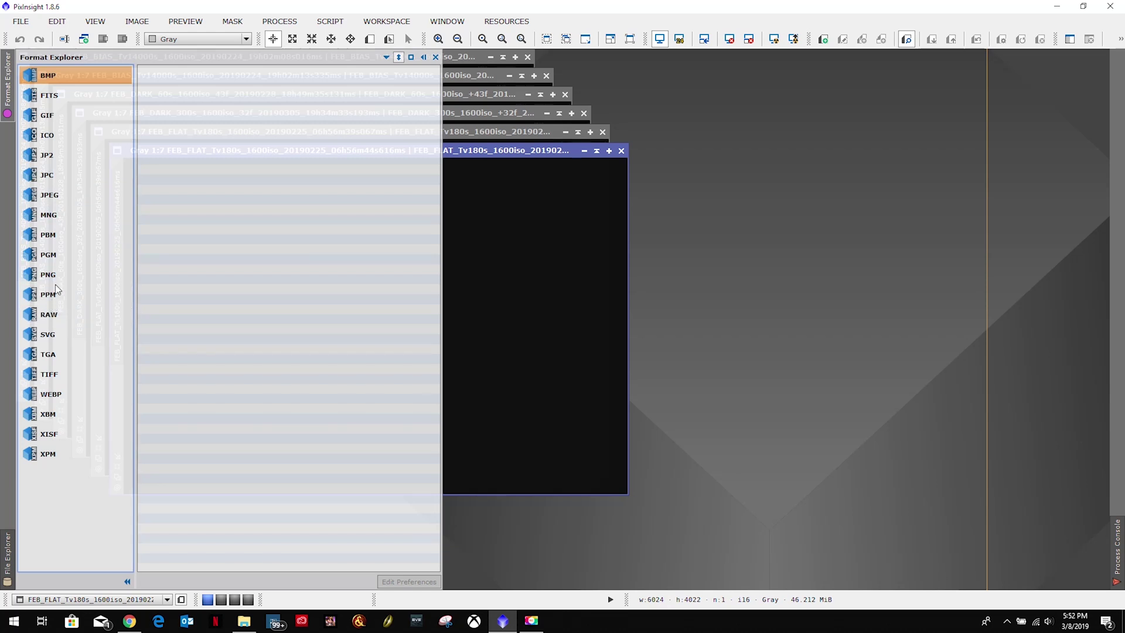
left_click(45, 315)
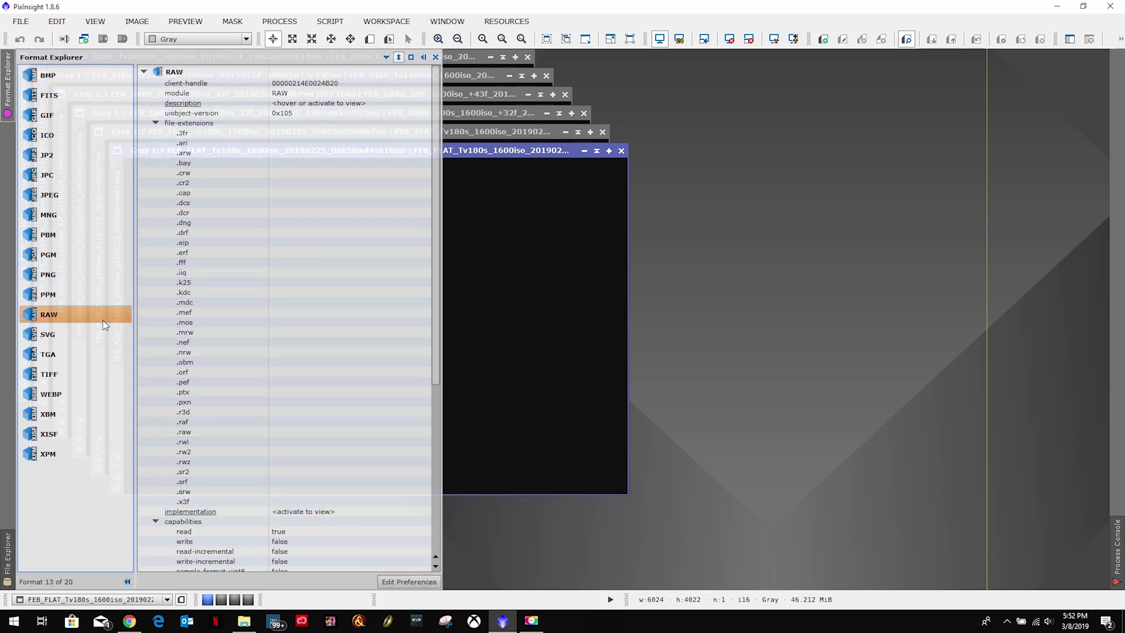
left_click(403, 581)
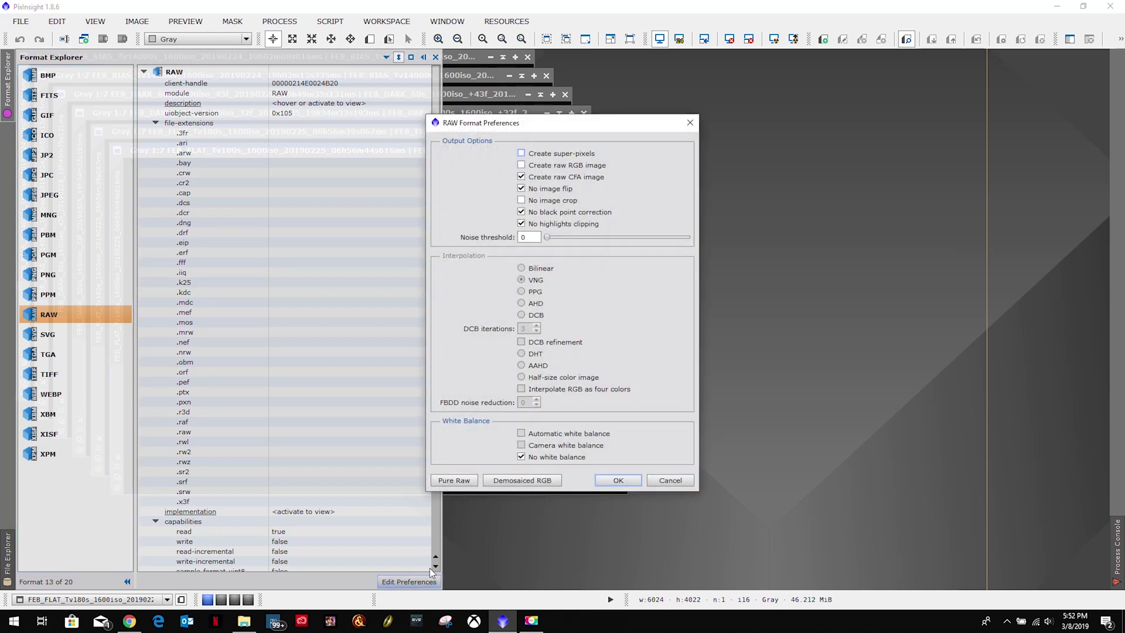
left_click(452, 482)
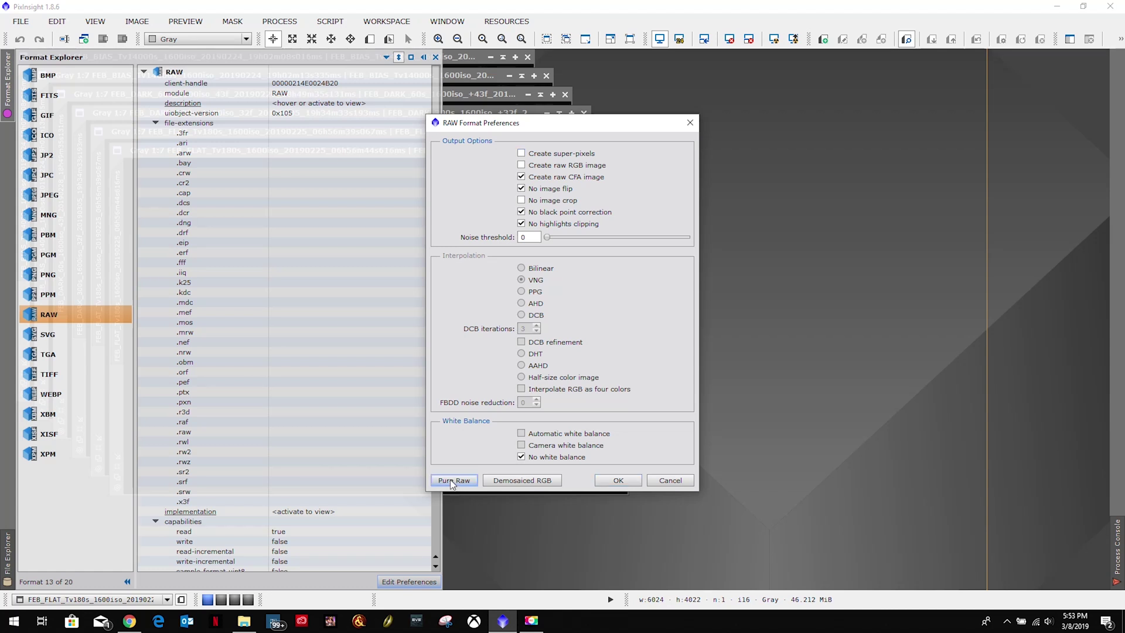
left_click(616, 481)
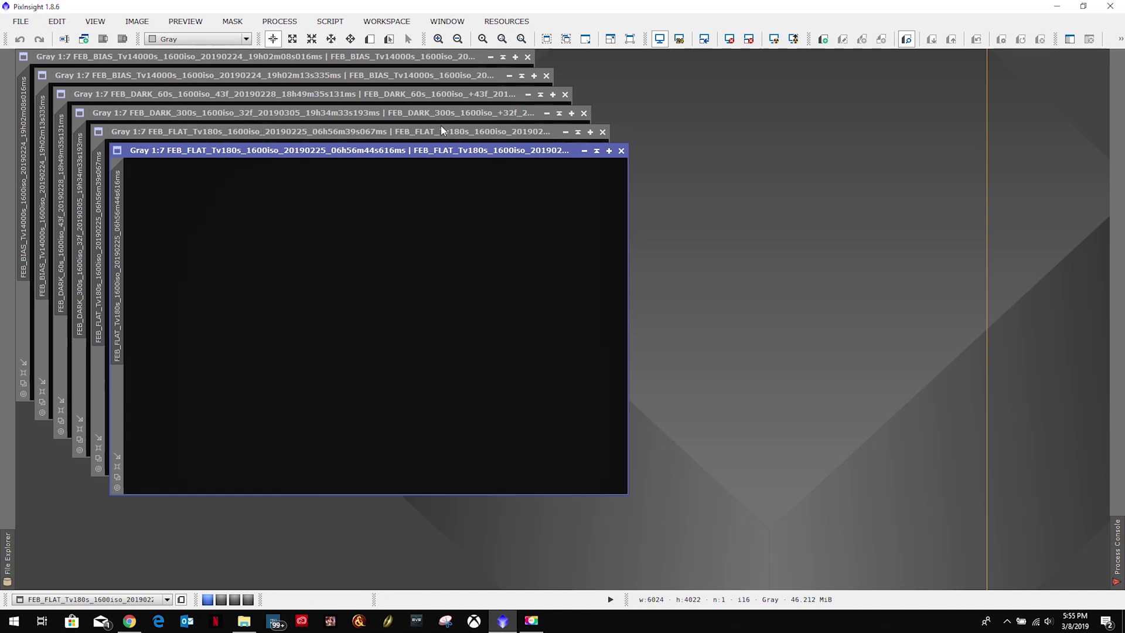
- Run SCRIPT > Instrumentation > BasicCCDParameters and move its dialog up and to the right
left_click(332, 22)
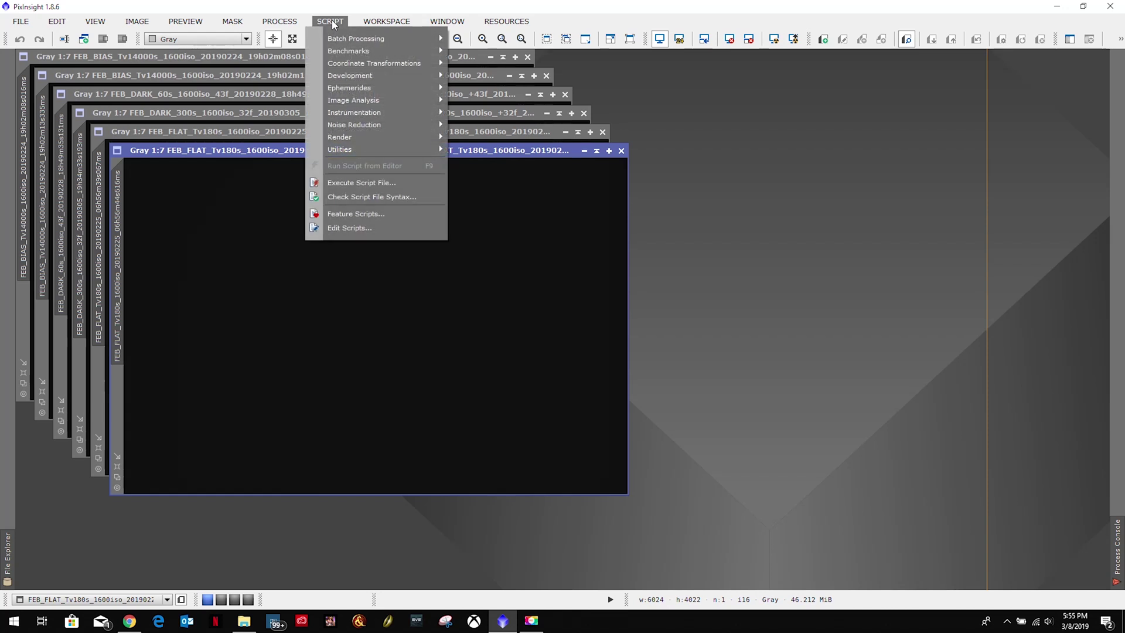
left_click(331, 22)
left_click(332, 22)
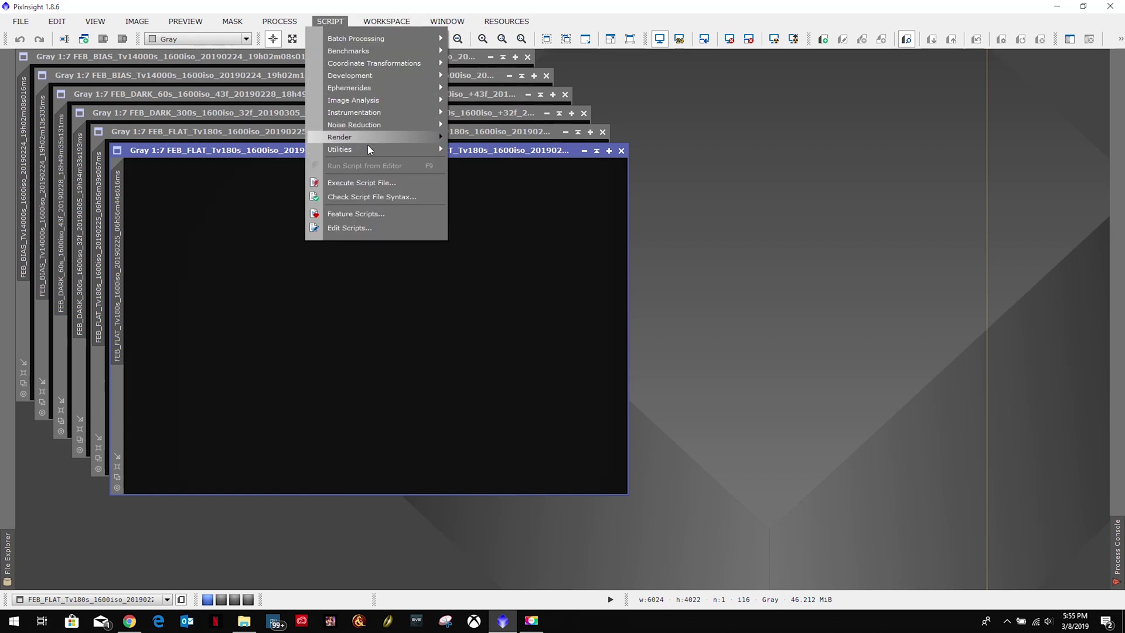
mouse_move(368, 147)
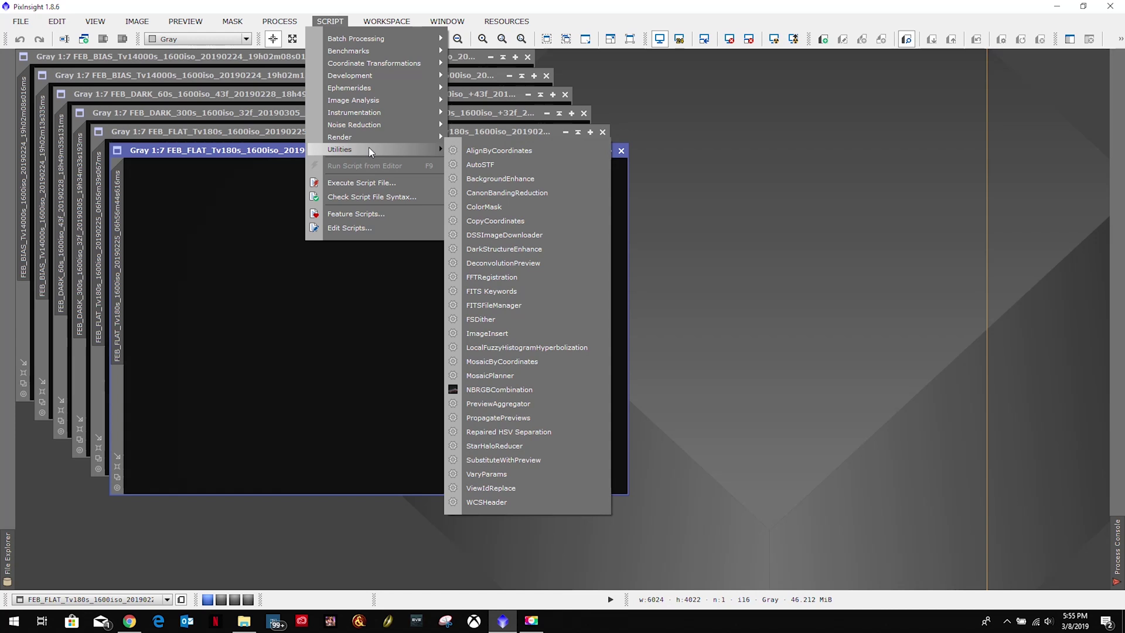
mouse_move(375, 113)
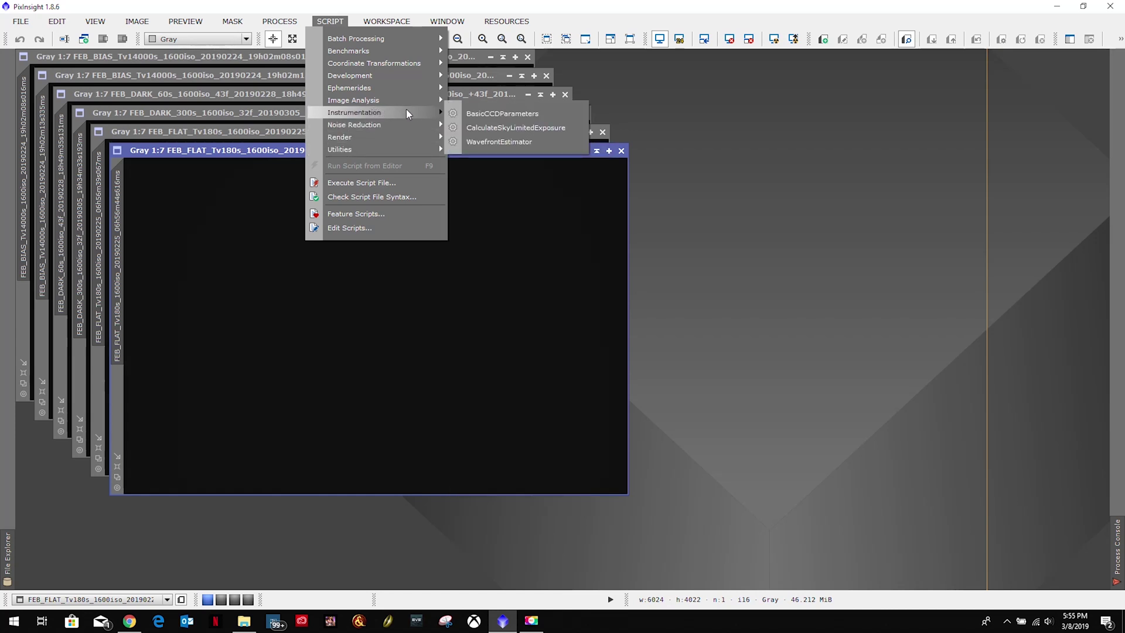
left_click(532, 116)
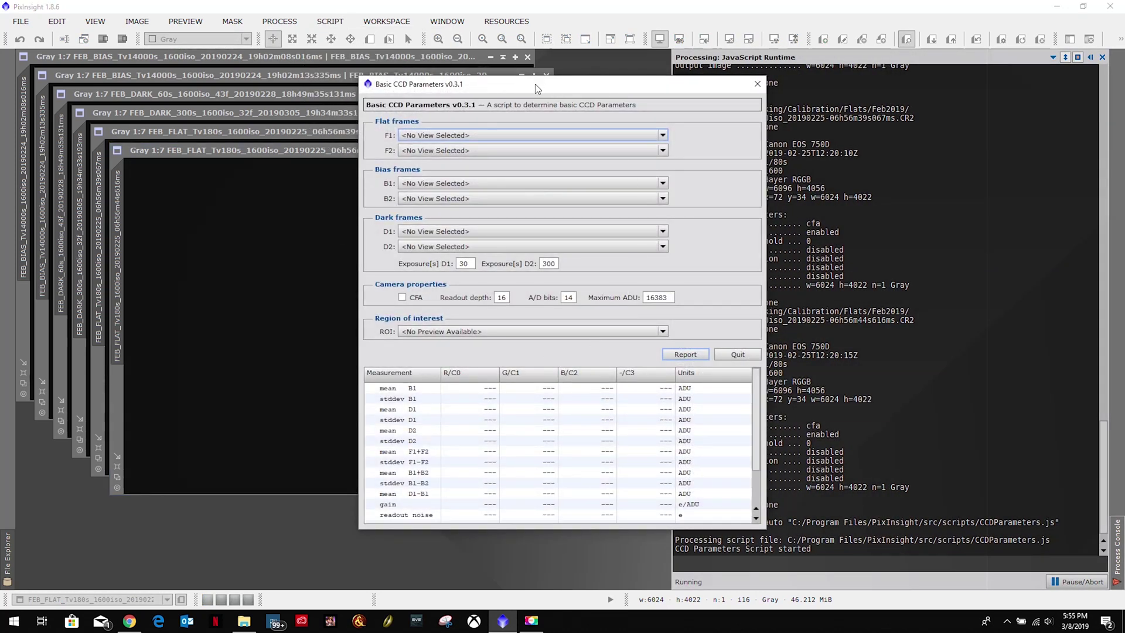
left_click_drag(535, 90, 689, 66)
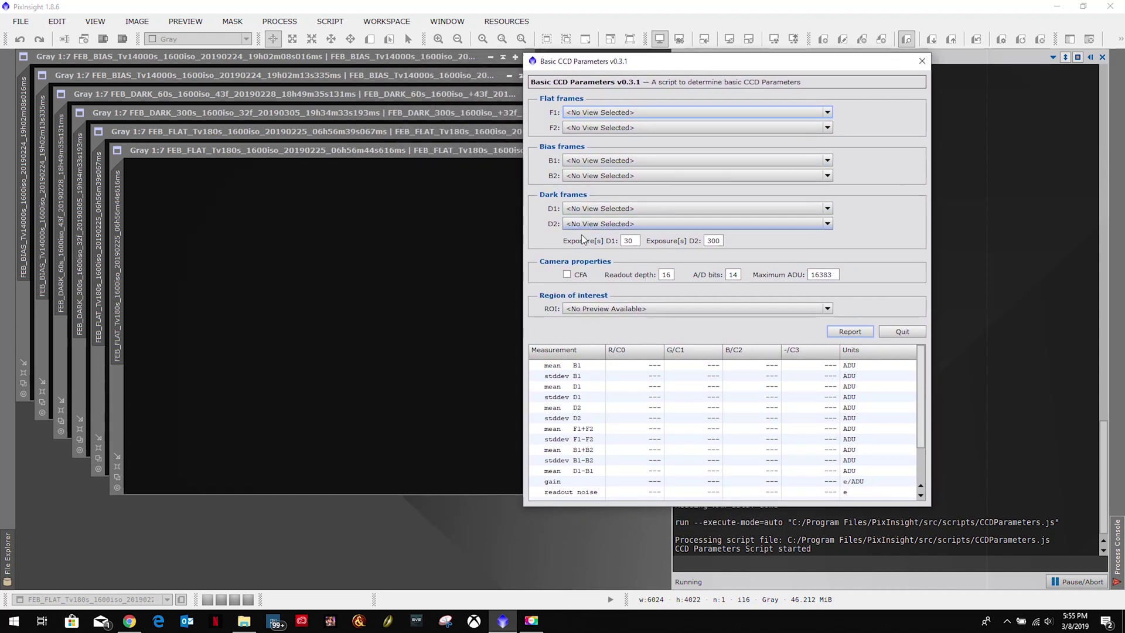
left_click(830, 110)
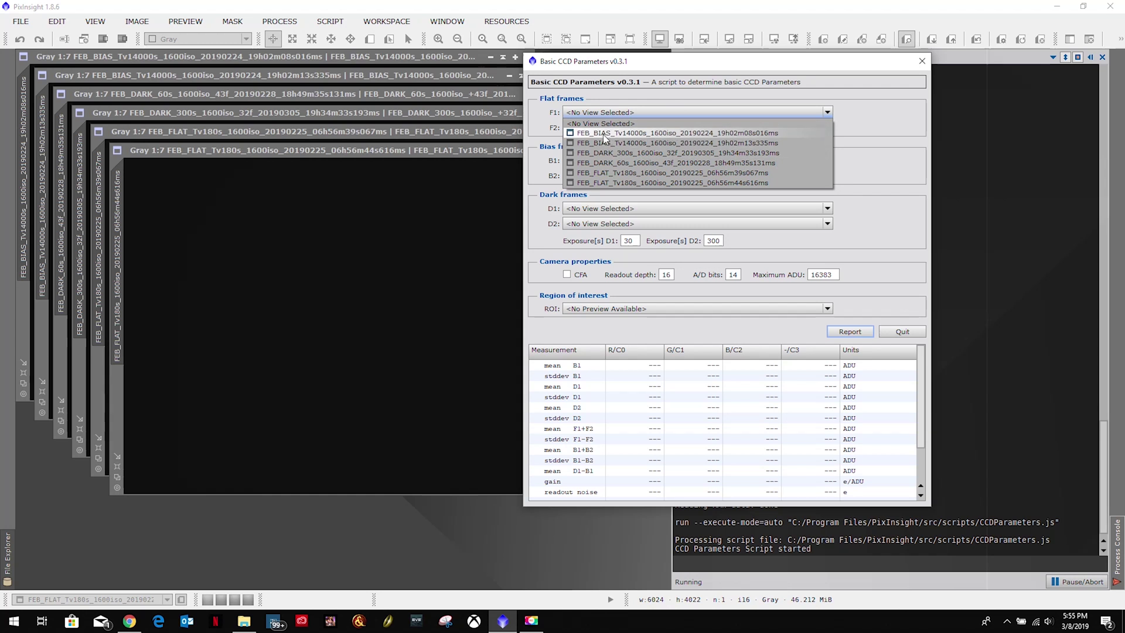
- Set F1 and F2 to the 06h56m39s067ms and 06h56m44s616ms flat frames
left_click(576, 98)
left_click(642, 113)
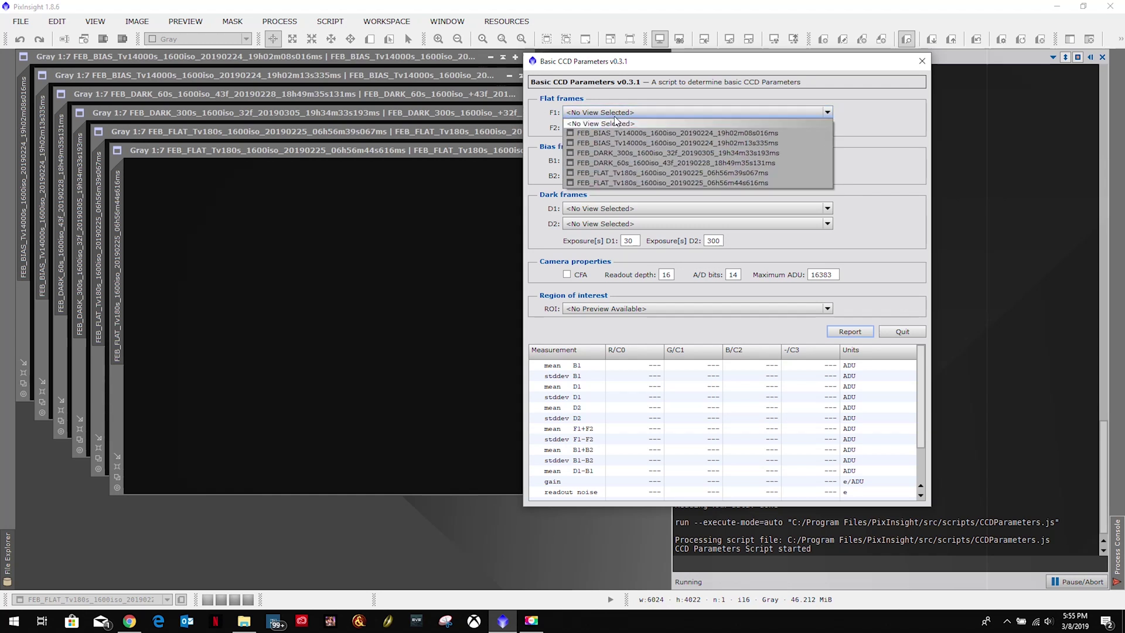
left_click(622, 175)
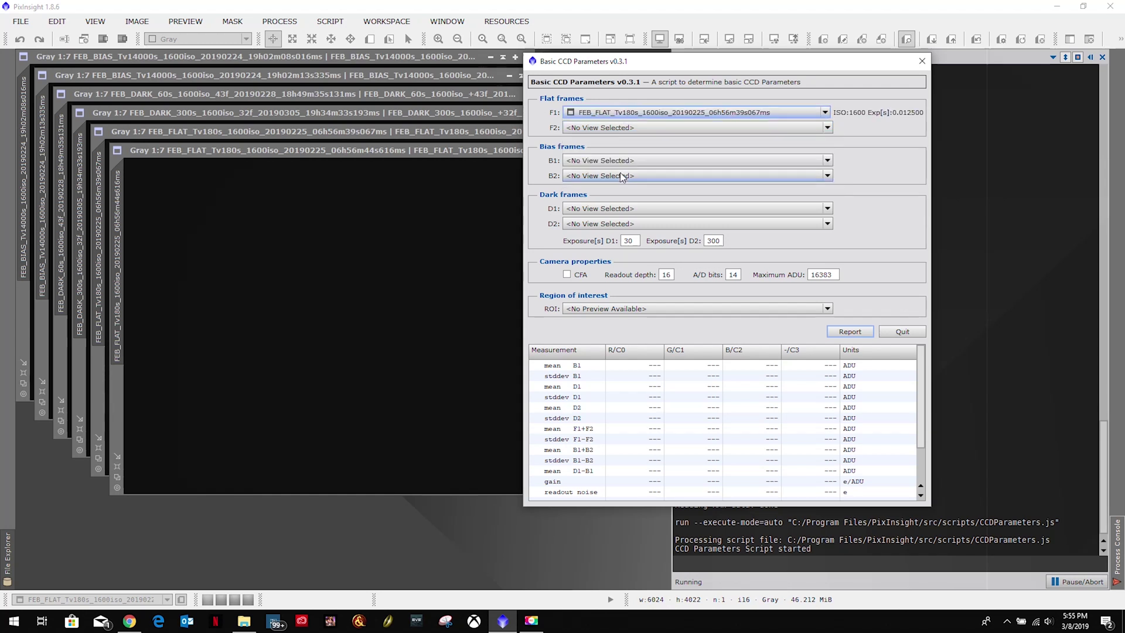
left_click(616, 128)
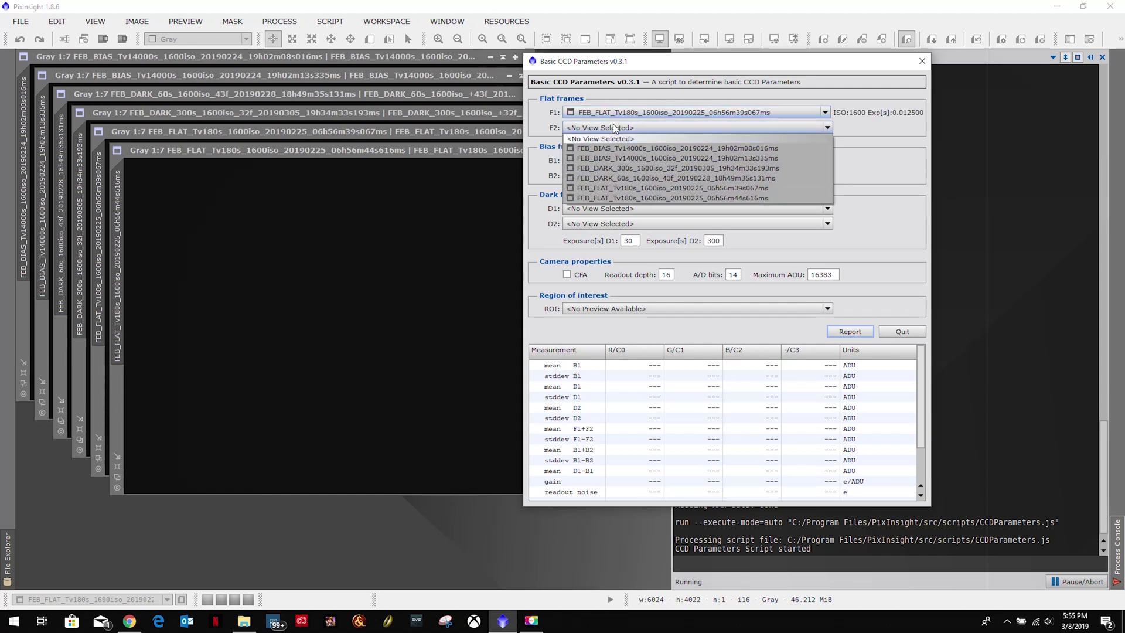
left_click(608, 198)
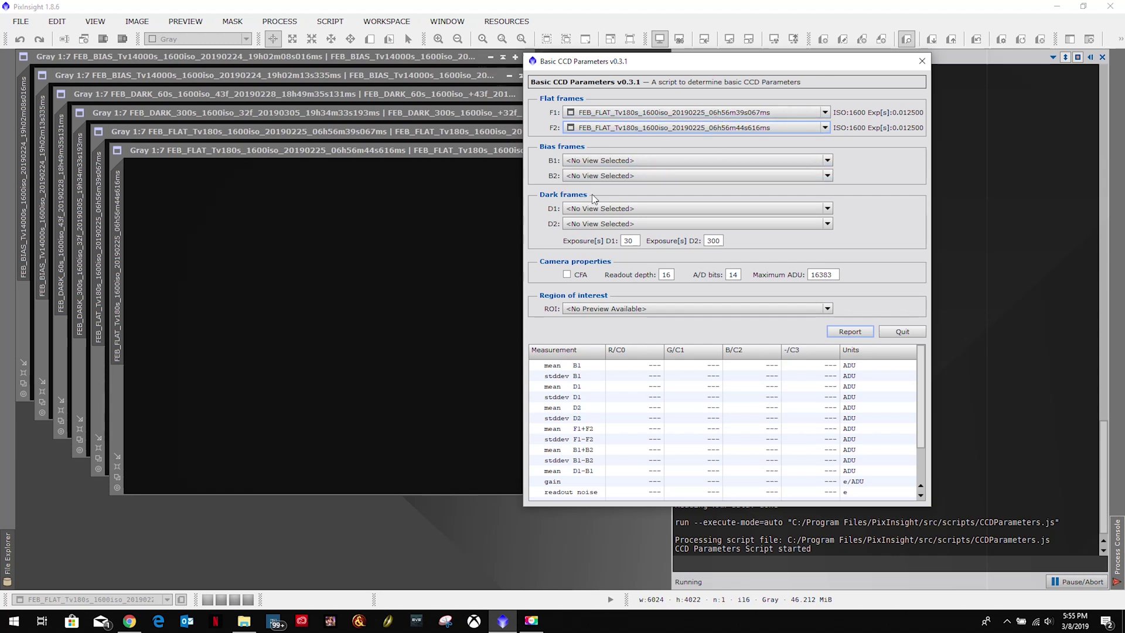
- Set B1 and B2 to the 19h02m08s016ms and 19h02m13s335ms bias frames
left_click(624, 162)
left_click(632, 180)
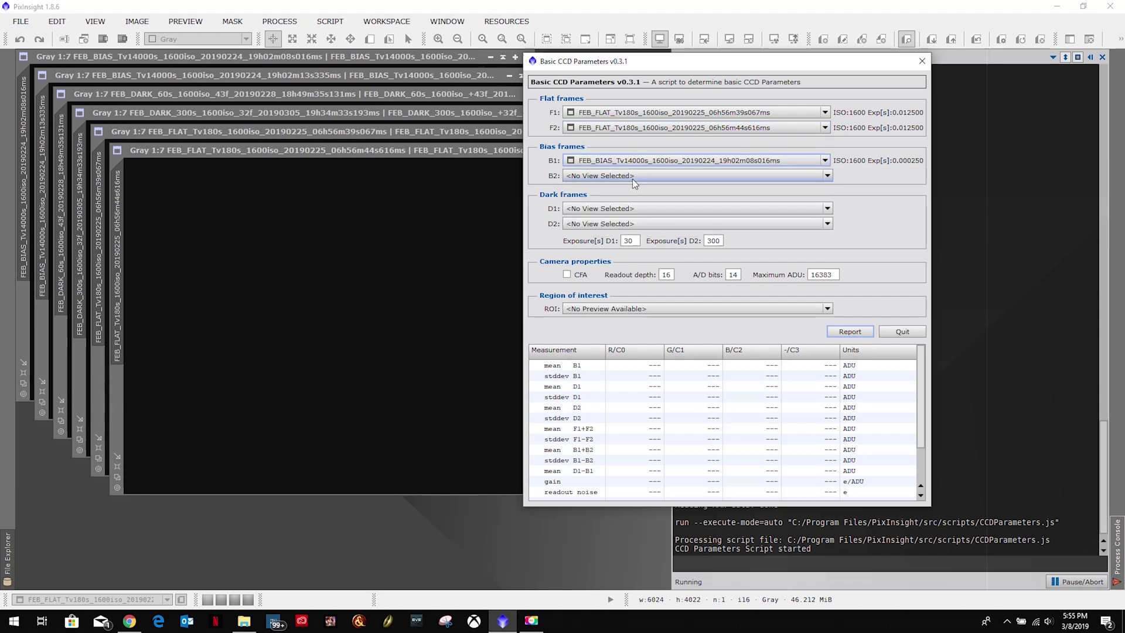
left_click(631, 175)
left_click(634, 206)
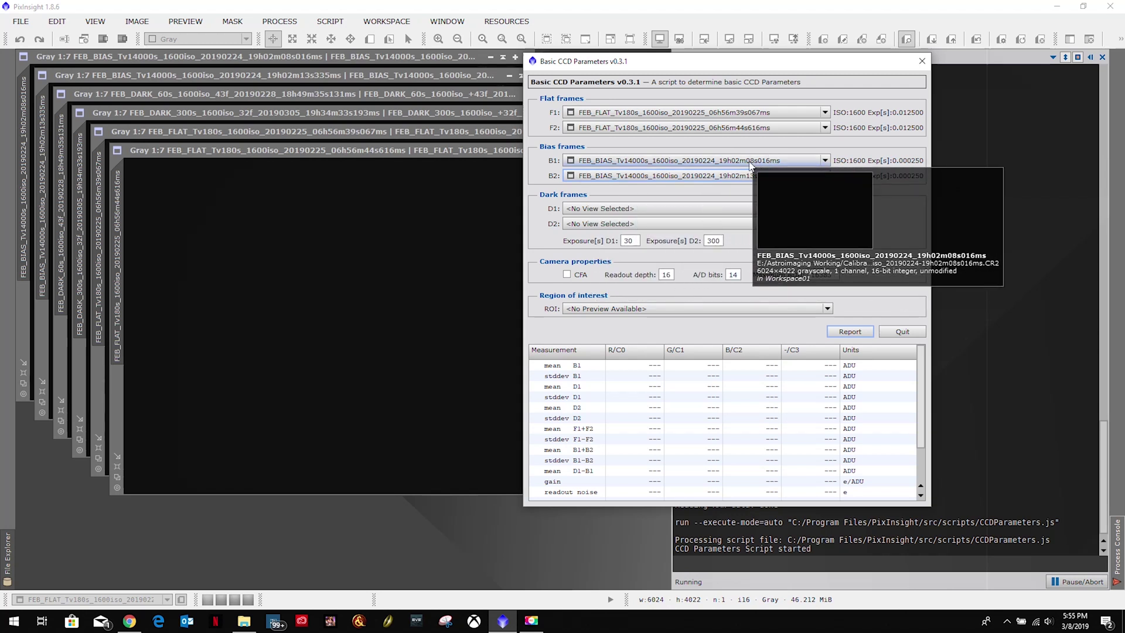
- Set D1 to the 60s dark frame and D2 to the 300s dark frame
left_click(611, 209)
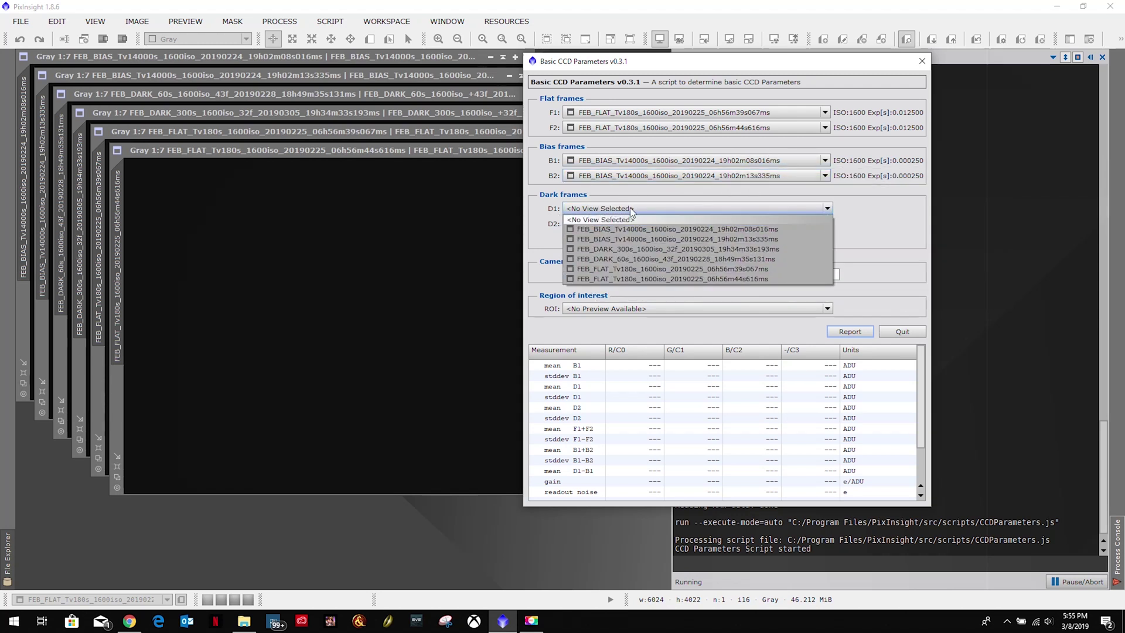
left_click(613, 259)
left_click(617, 223)
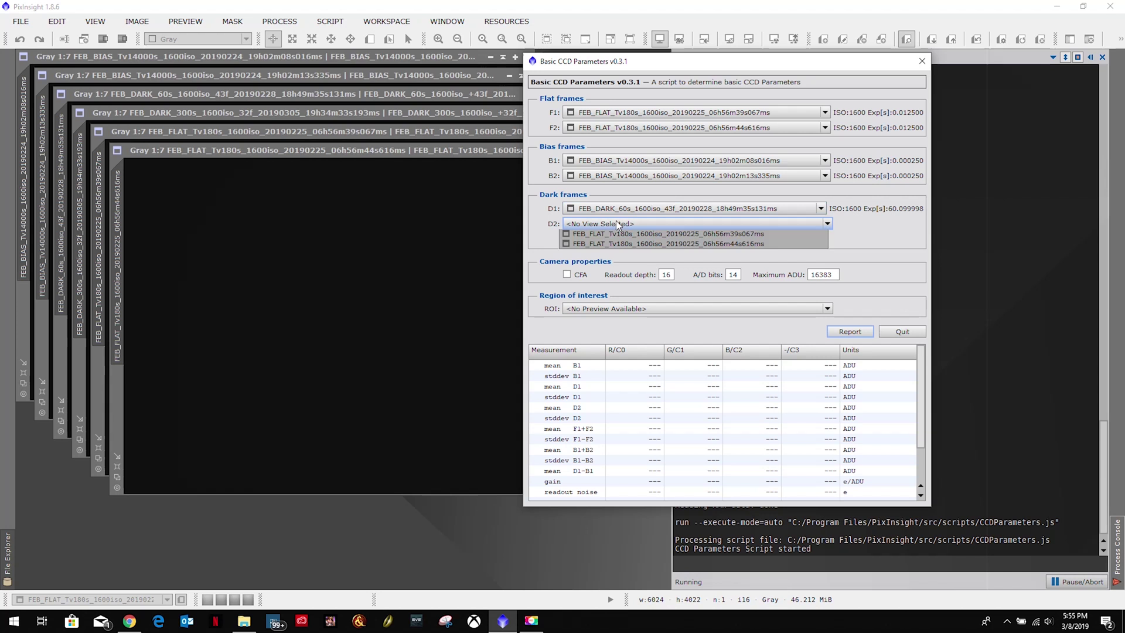
left_click(622, 264)
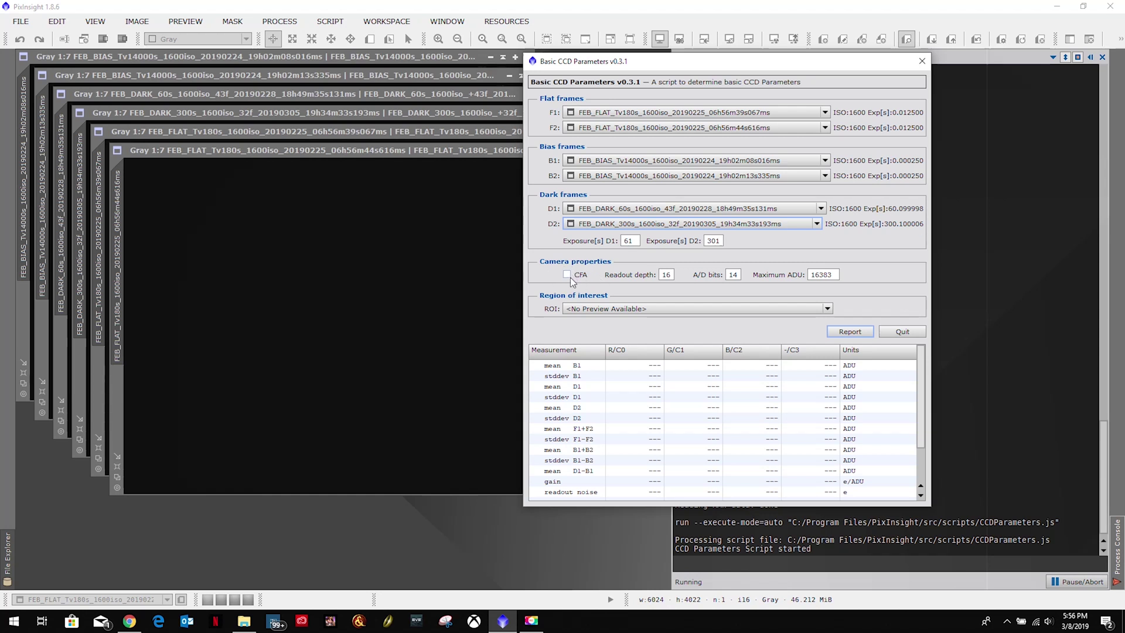
- Toggle the CFA camera option and set the A/D bits value to 14
left_click(567, 274)
mouse_move(672, 279)
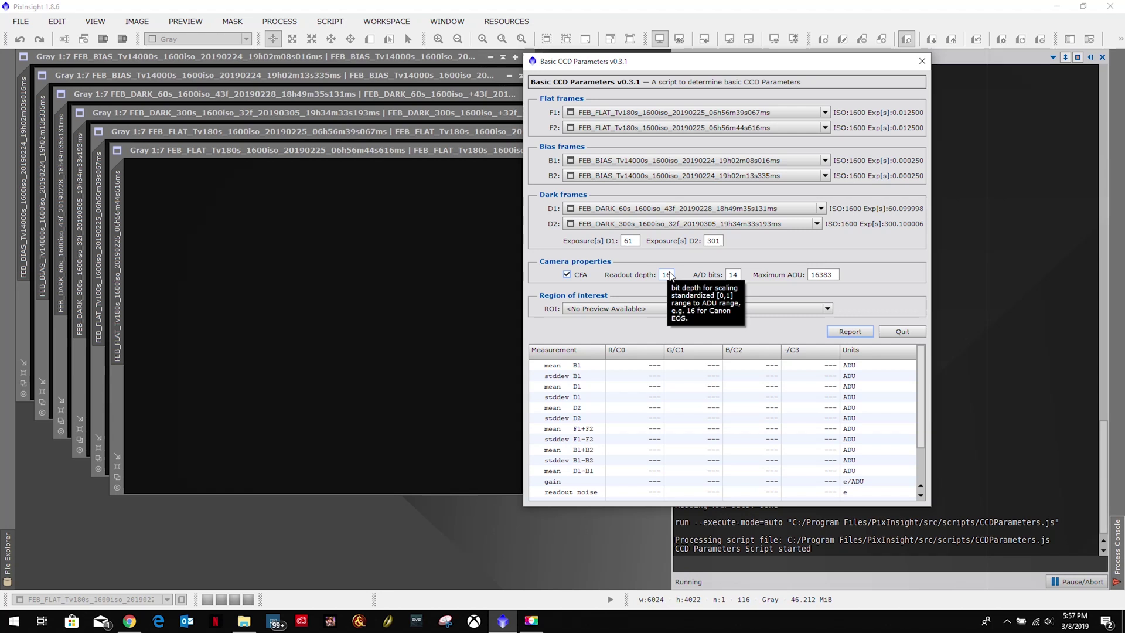
left_click(736, 279)
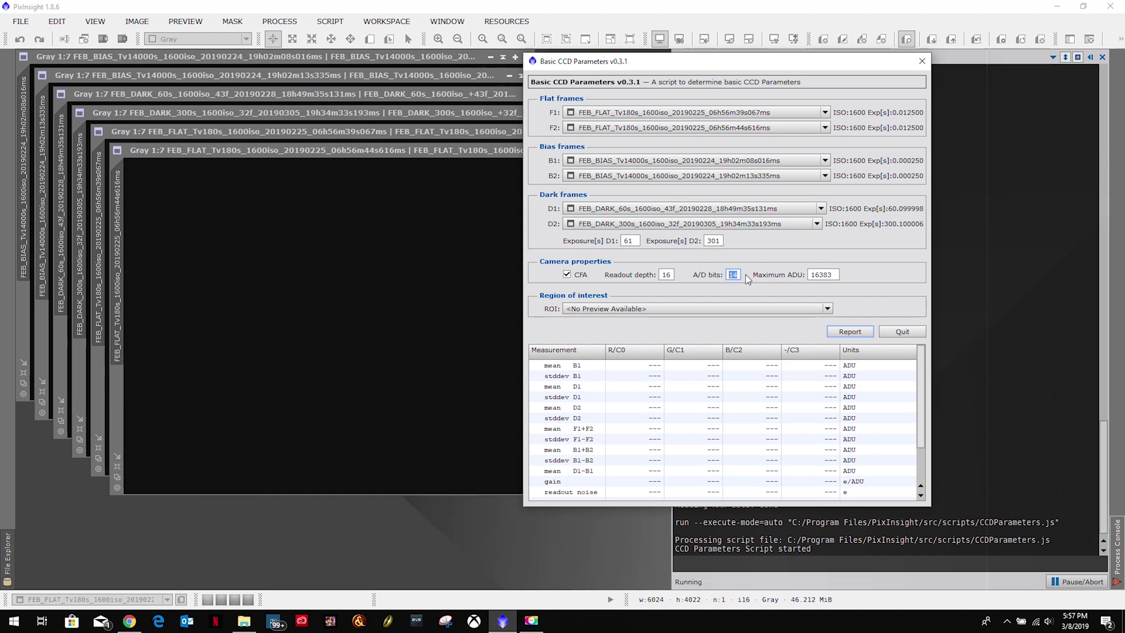
left_click(733, 277)
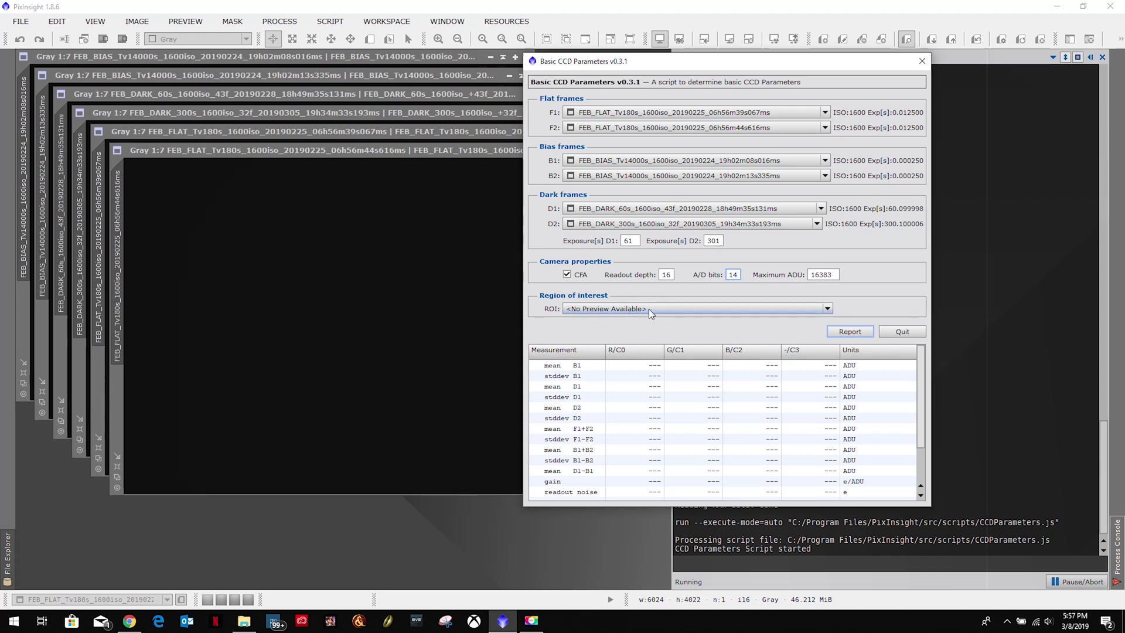
left_click(667, 308)
left_click(667, 308)
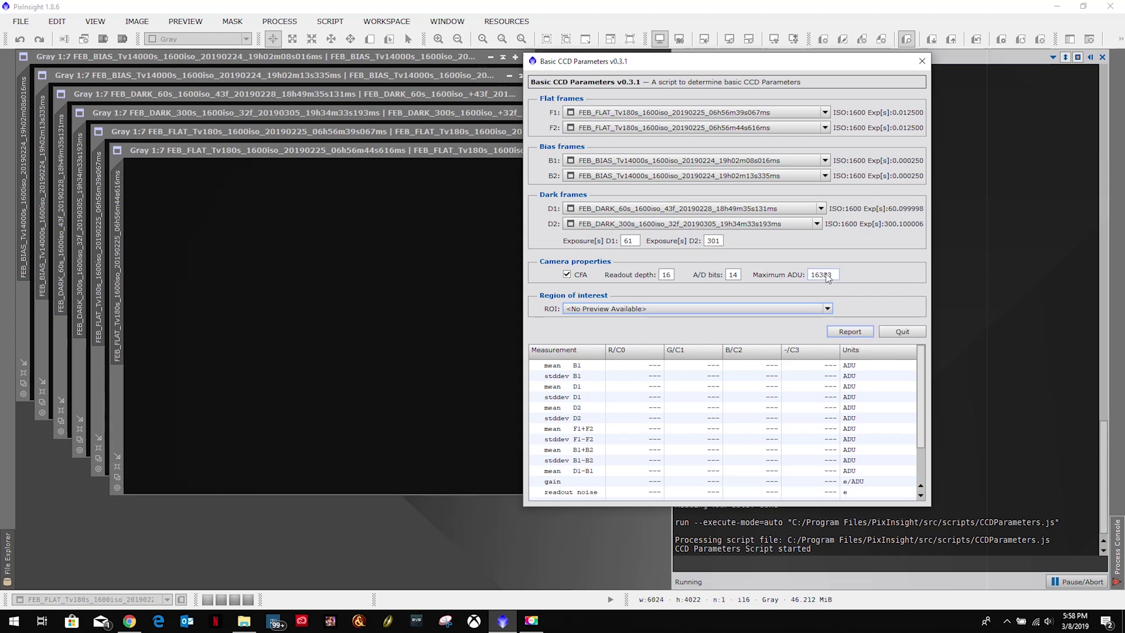
mouse_move(822, 280)
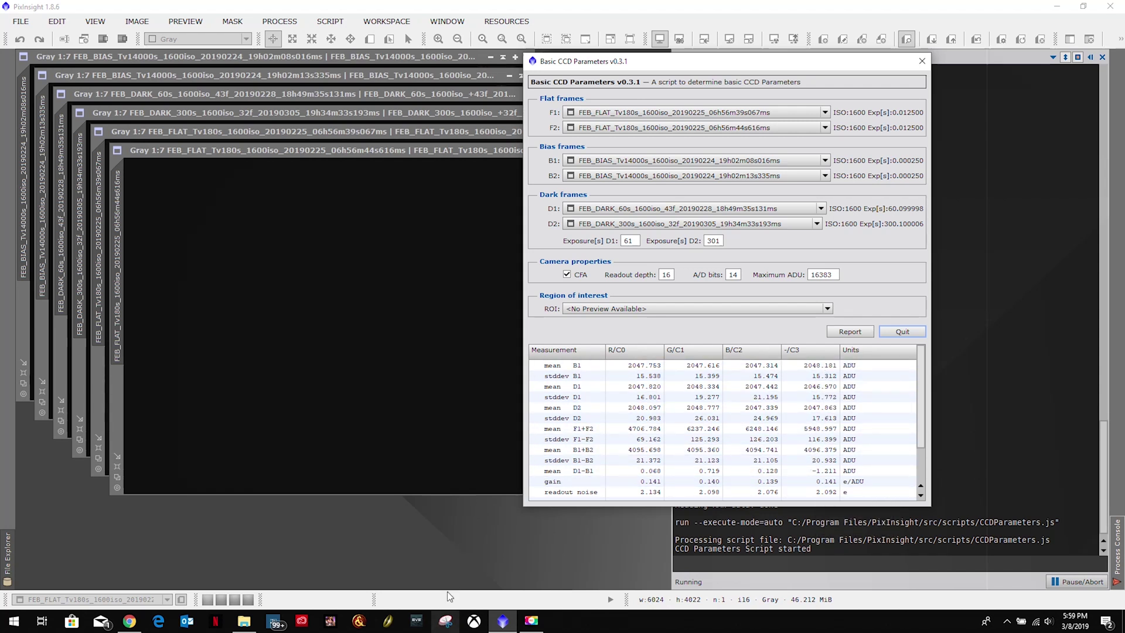
- Snip the screen area around PixInsight's CCD parameters dialog
left_click(446, 624)
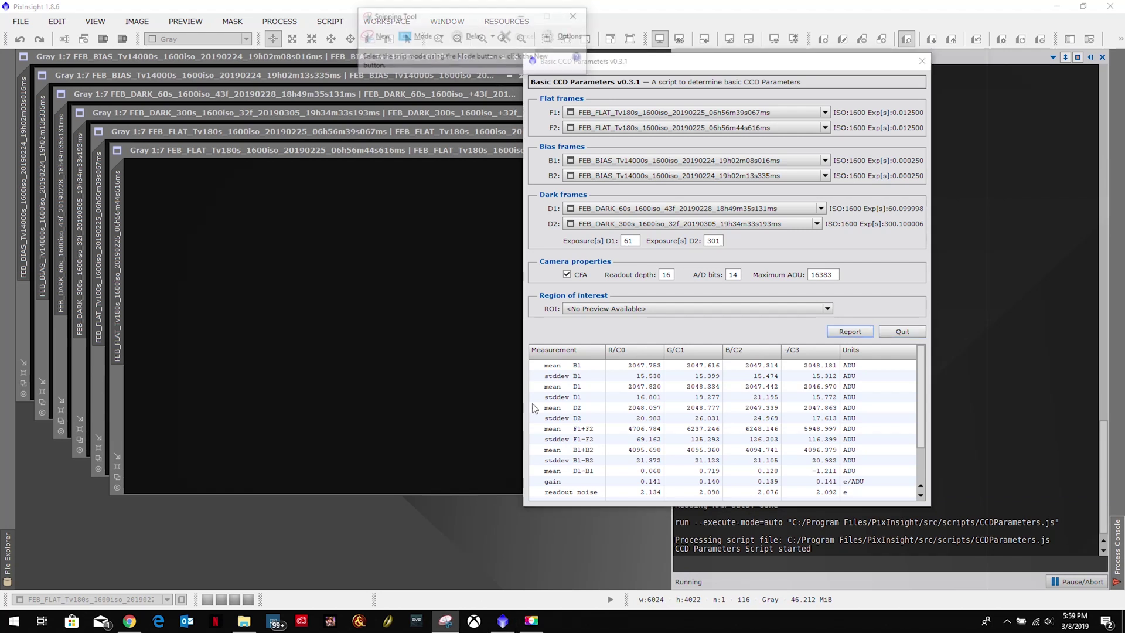
left_click_drag(507, 19, 381, 27)
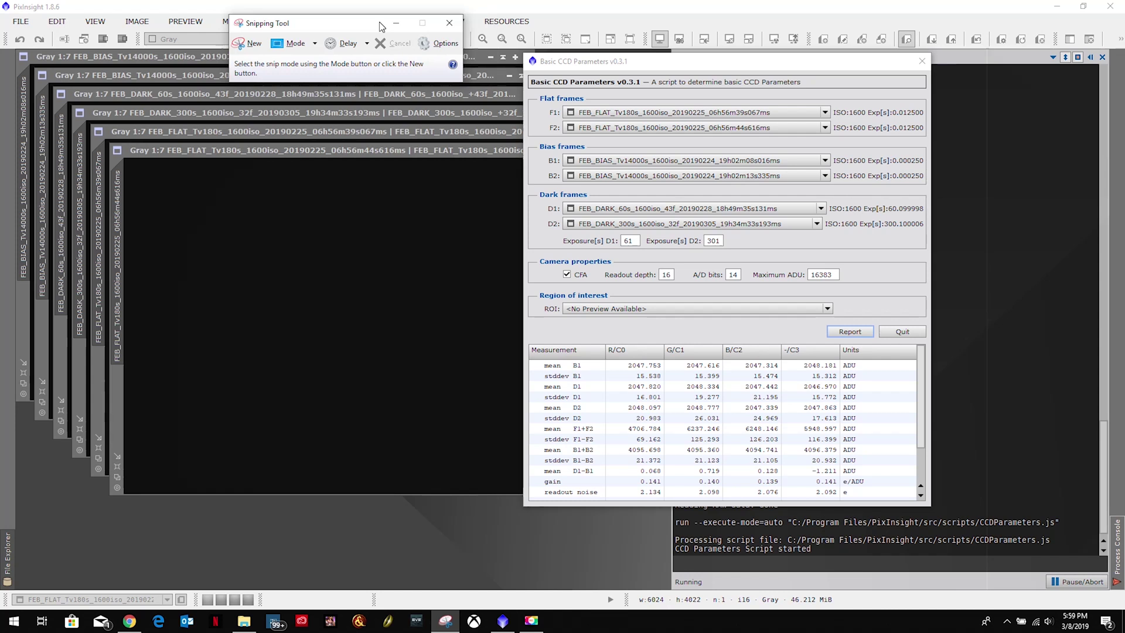
left_click(253, 45)
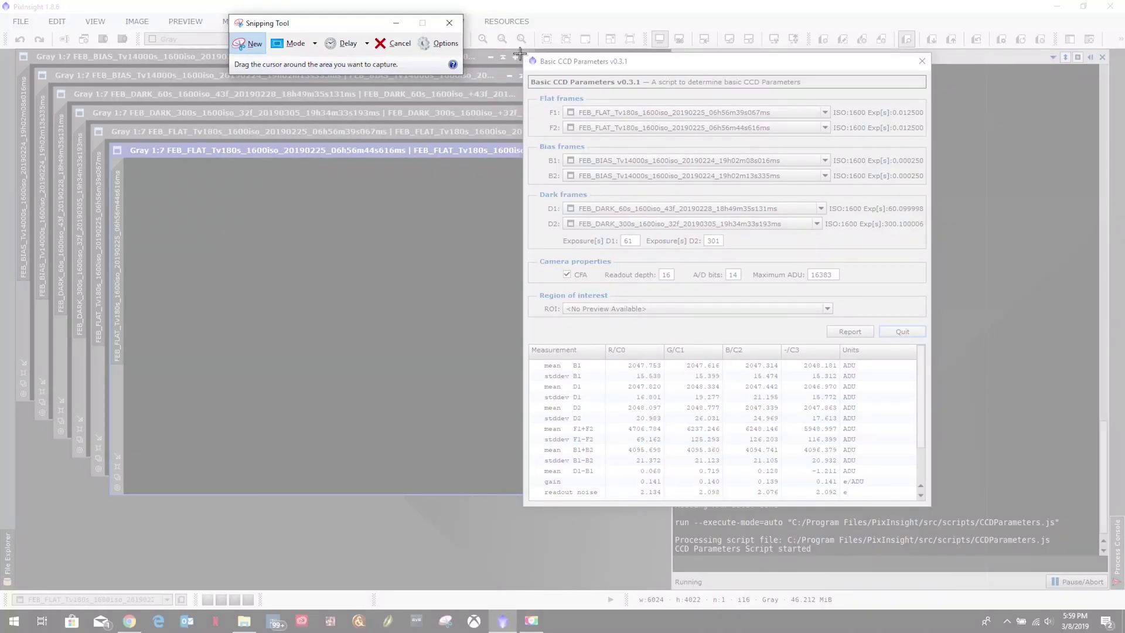
left_click_drag(524, 53, 941, 514)
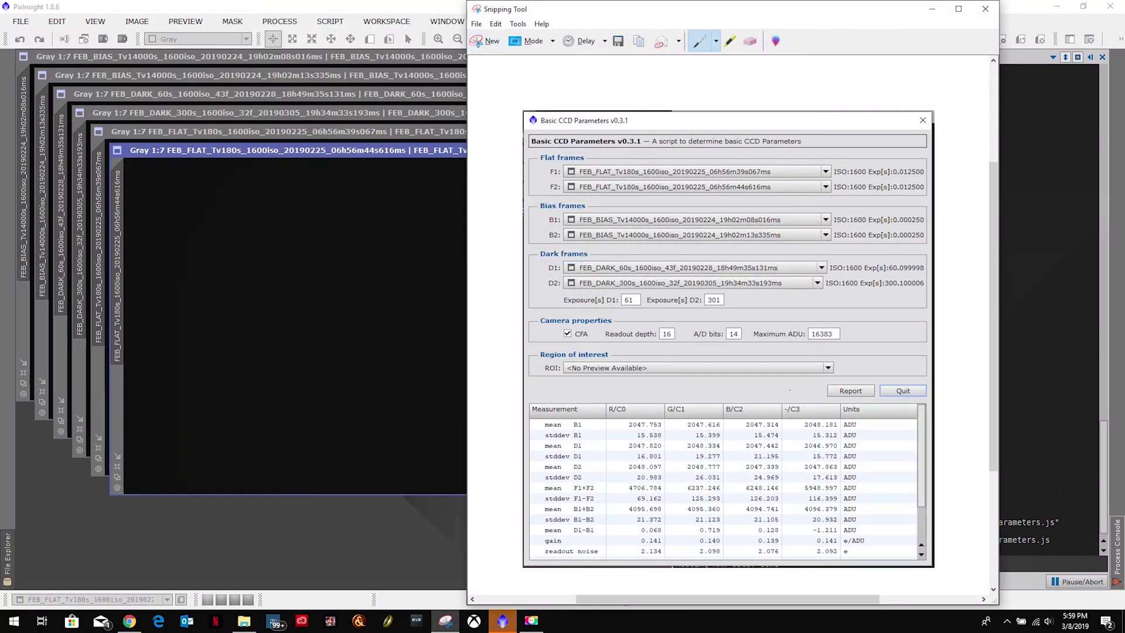
left_click(322, 333)
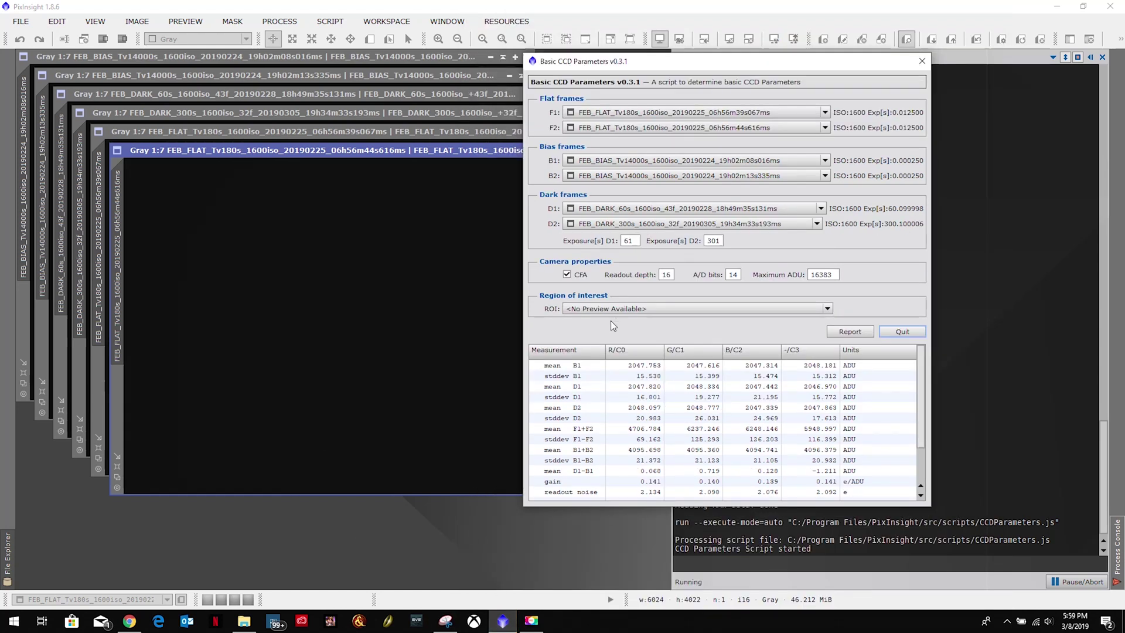
left_click(446, 621)
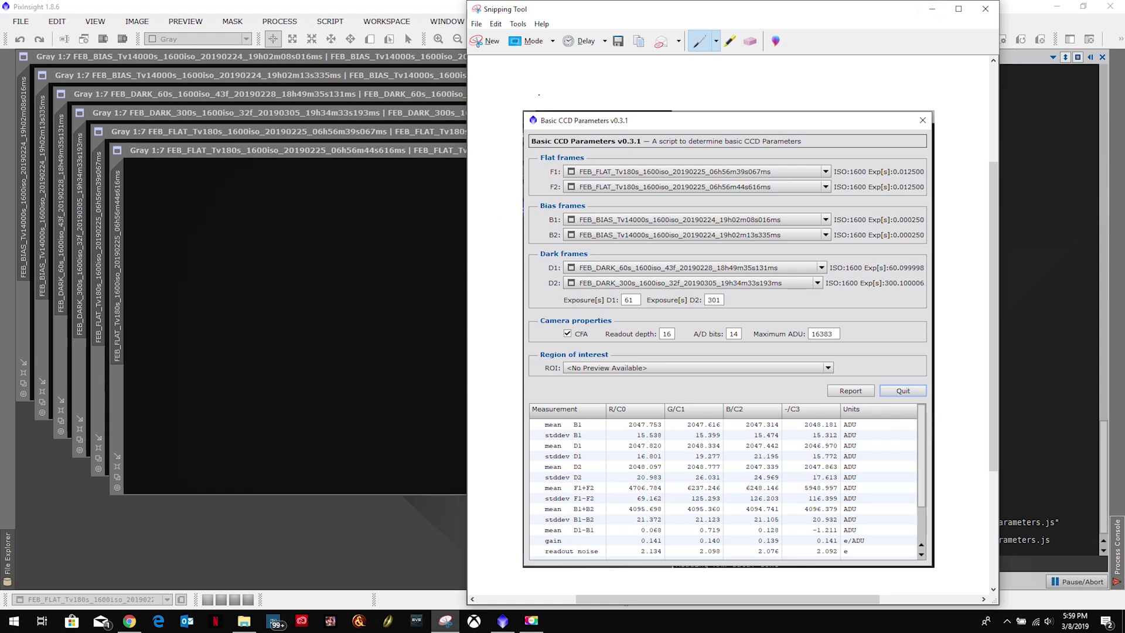
- Save the snip over T6i_InstrumentProperties.JPG in Astroimaging\Calibration Libraries, confirming the replacement
left_click(476, 24)
left_click(498, 54)
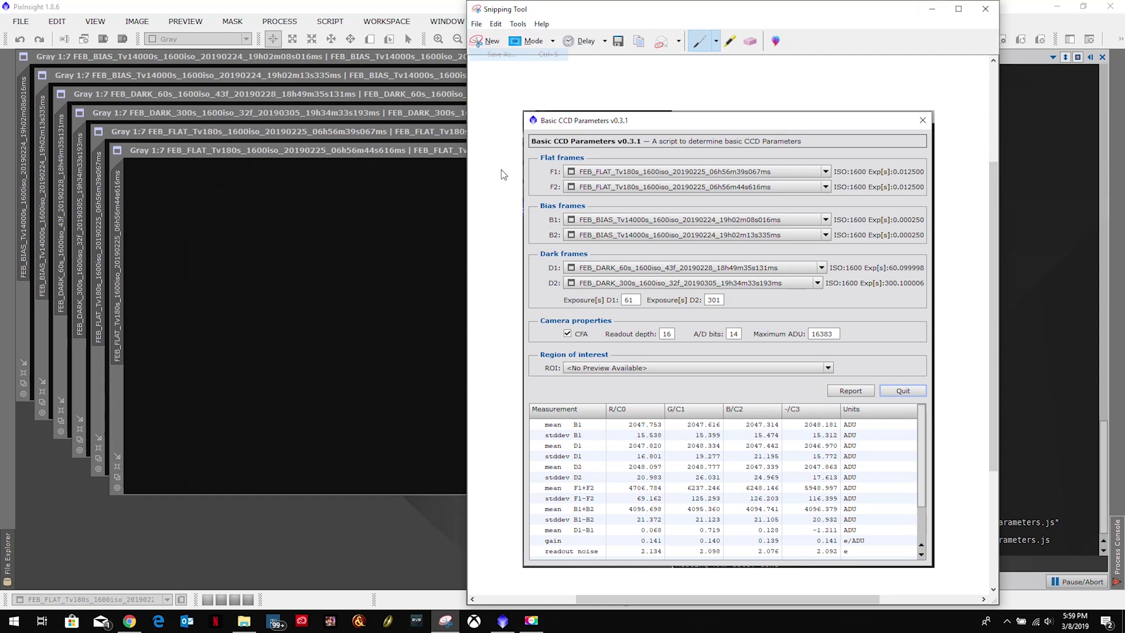
scroll(535, 188, "down", 2)
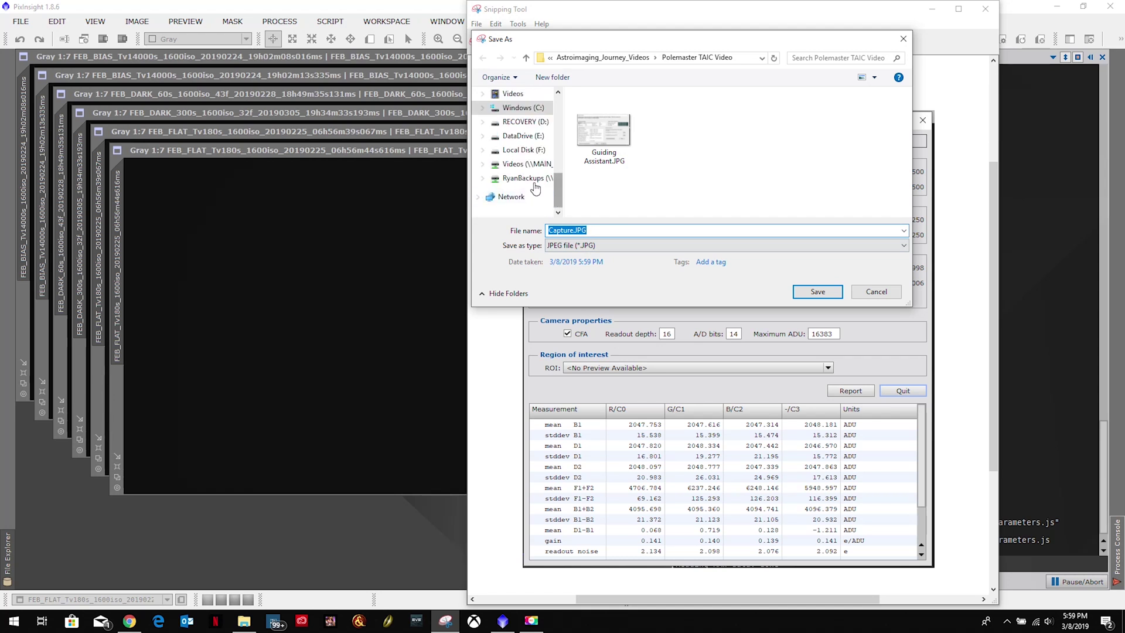
left_click(527, 179)
double_click(615, 138)
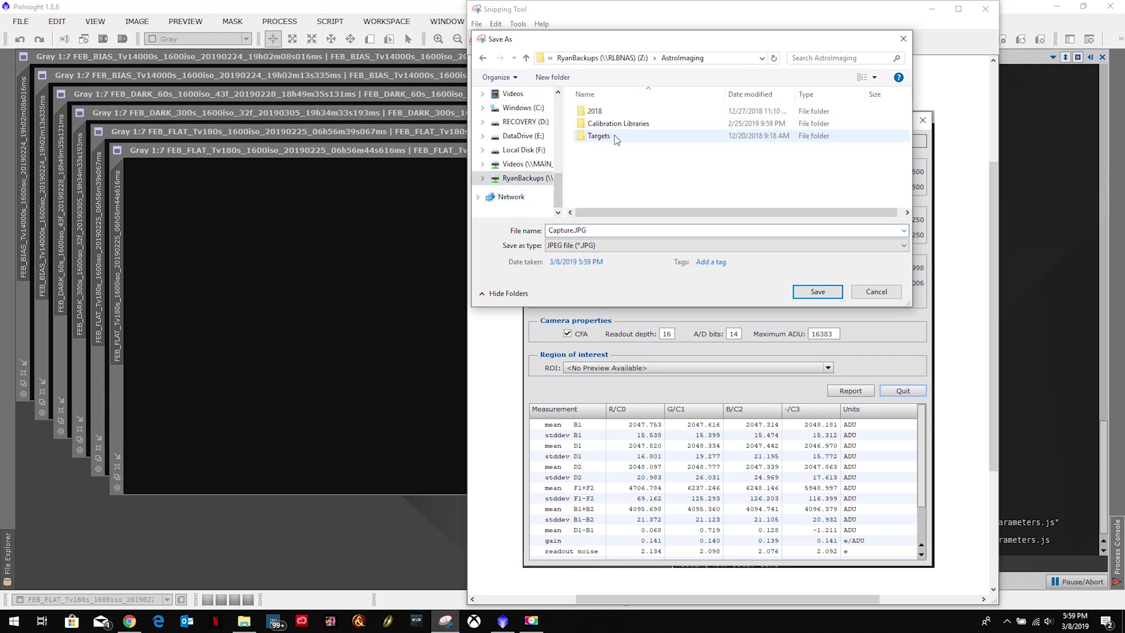
double_click(613, 125)
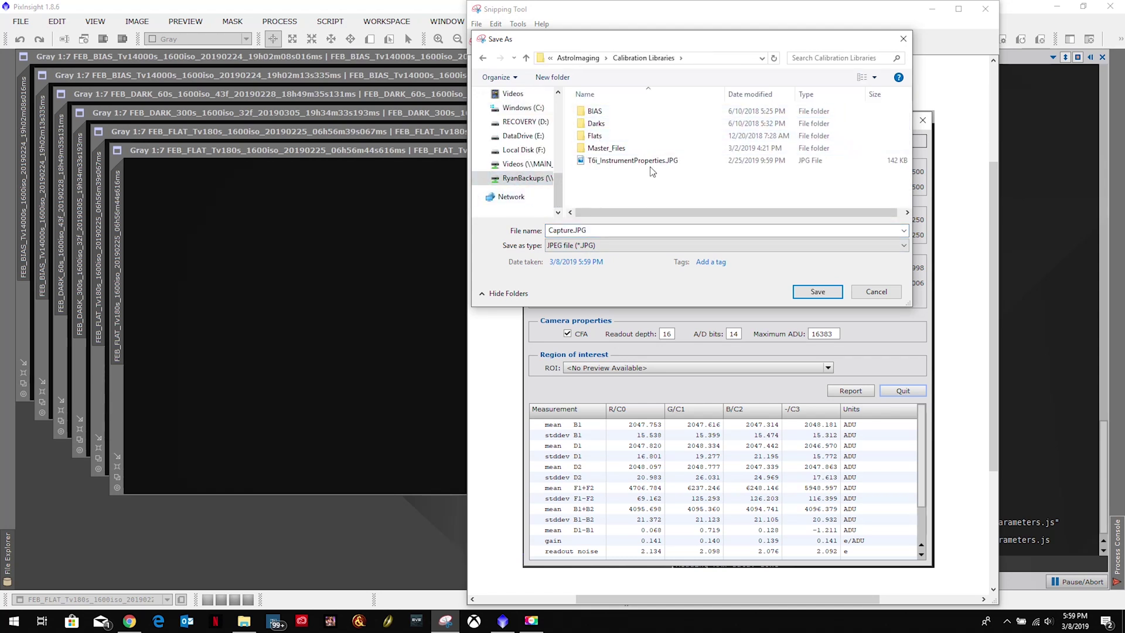
left_click(615, 164)
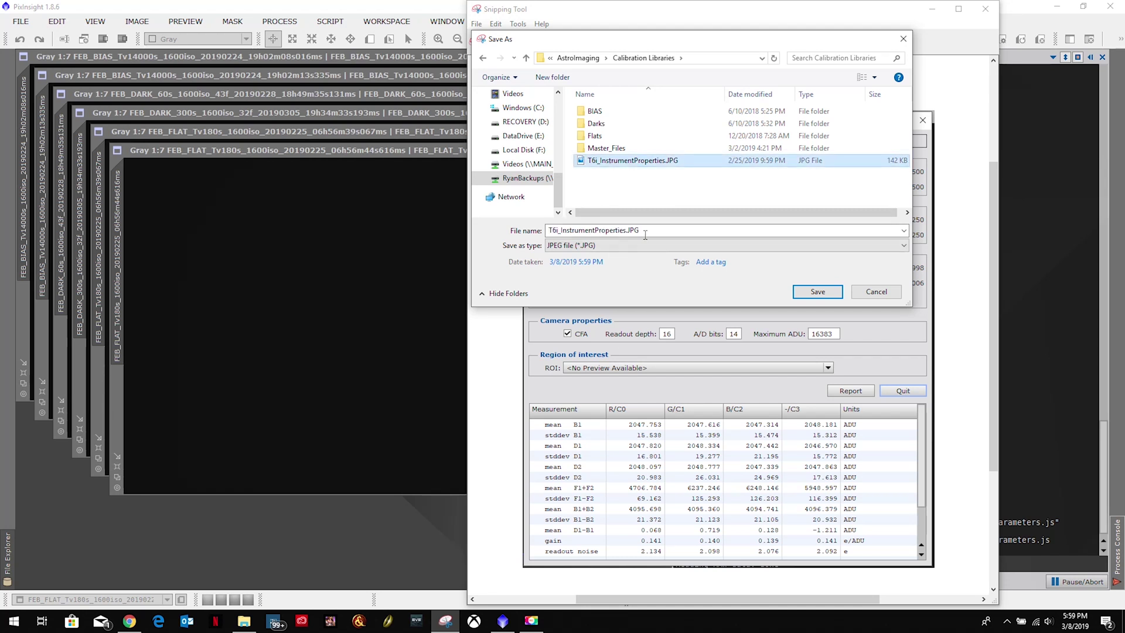
left_click(817, 293)
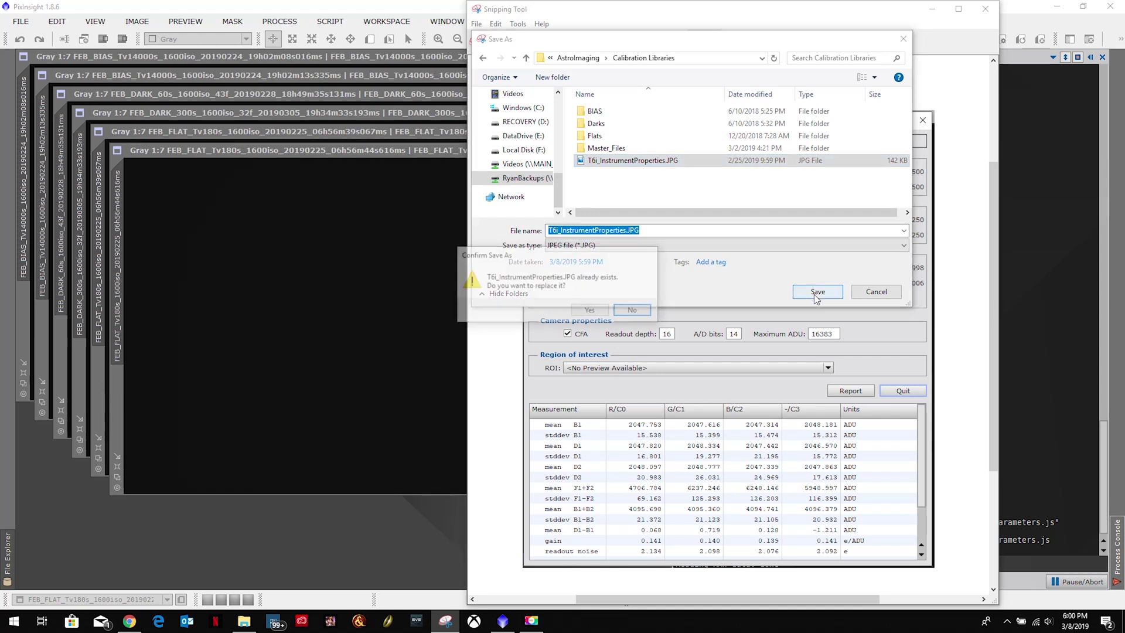
left_click(589, 310)
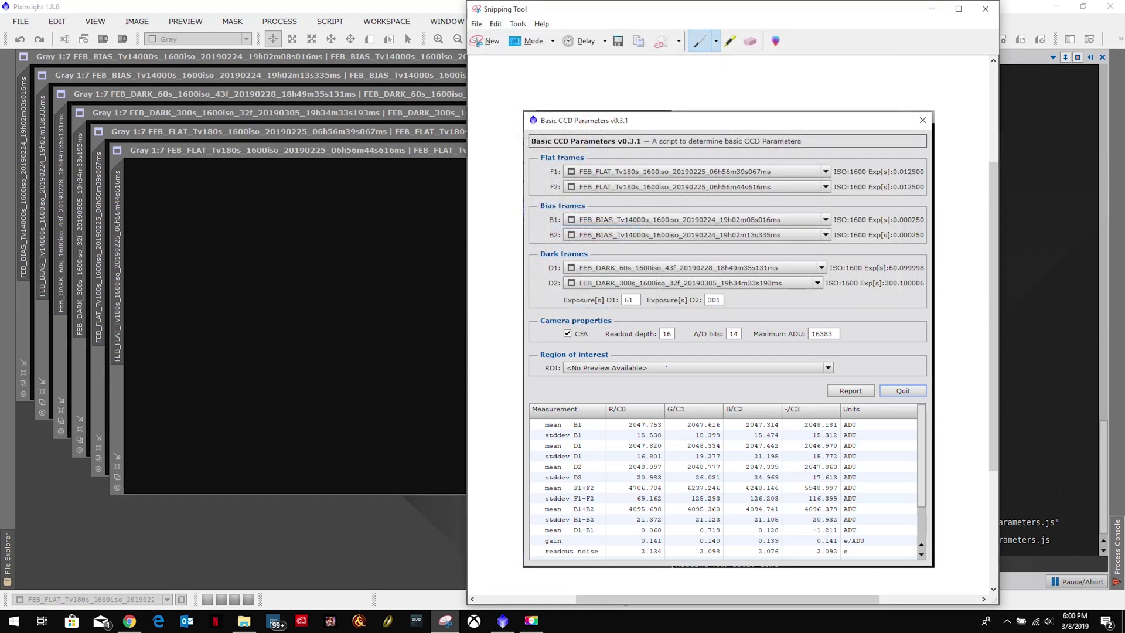
left_click(936, 8)
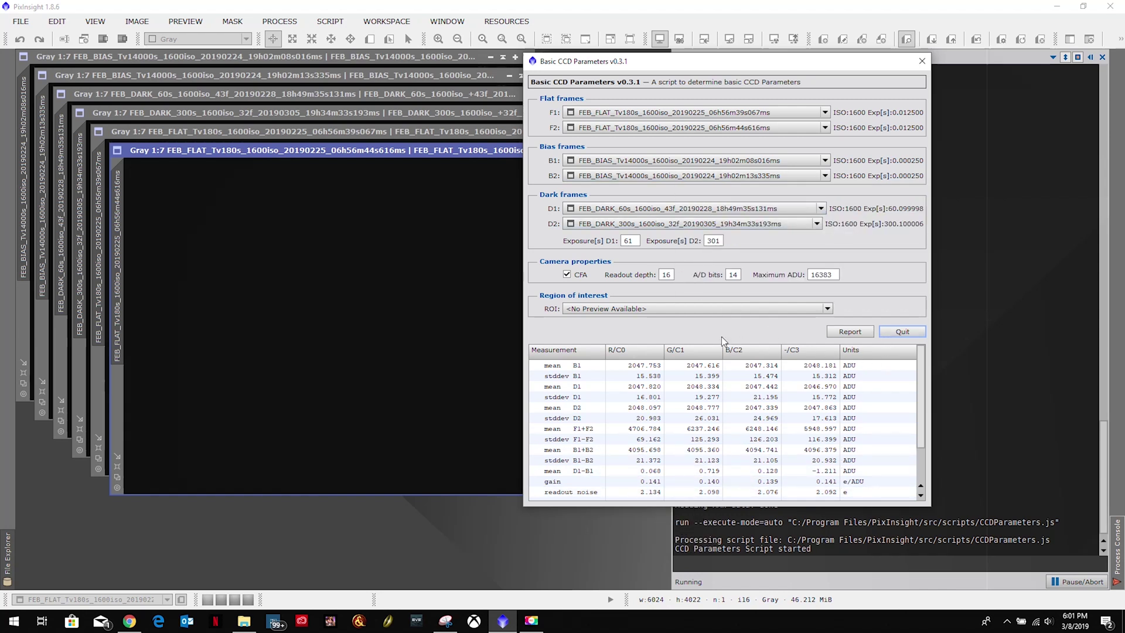
- Close the CCD parameters script, then the two flat, two dark and two bias image windows
left_click(903, 332)
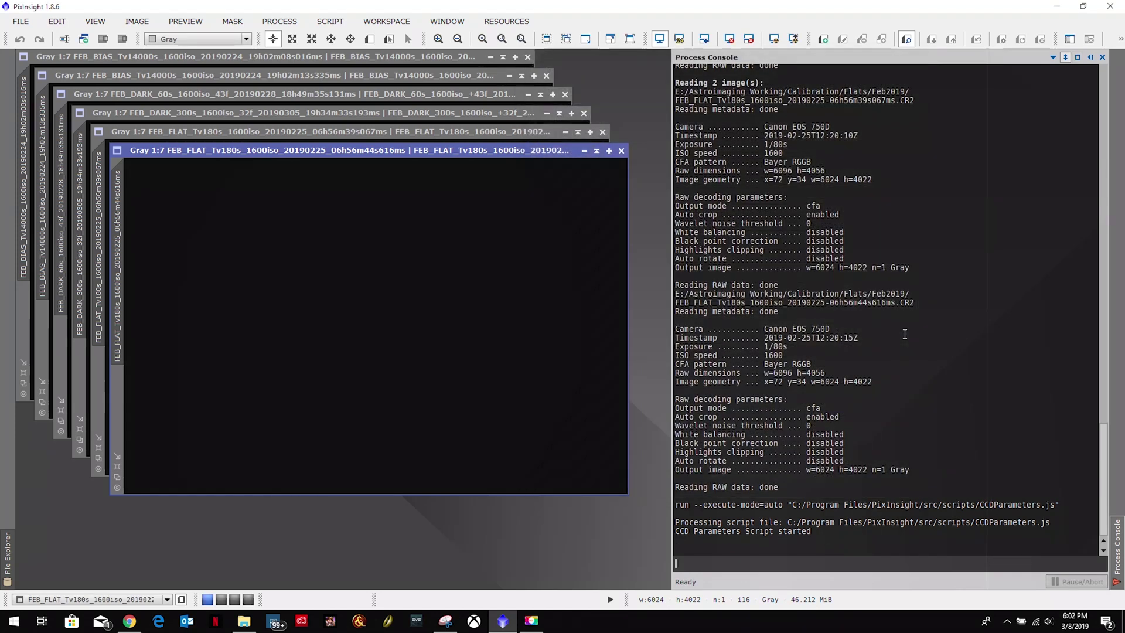
left_click(621, 151)
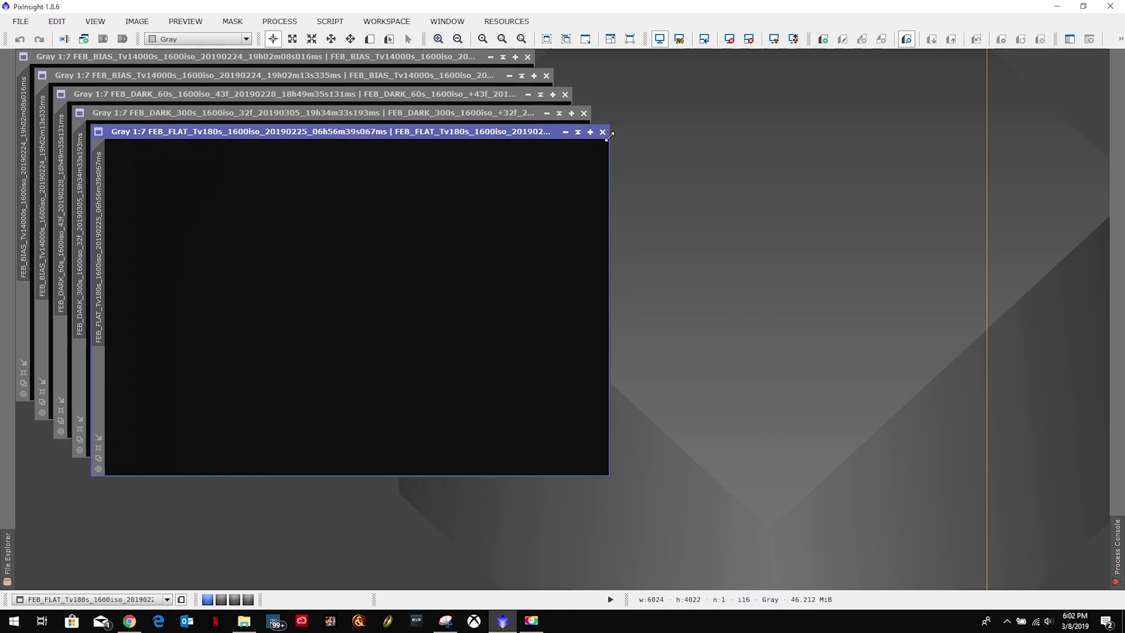
left_click(603, 132)
left_click(584, 113)
left_click(565, 94)
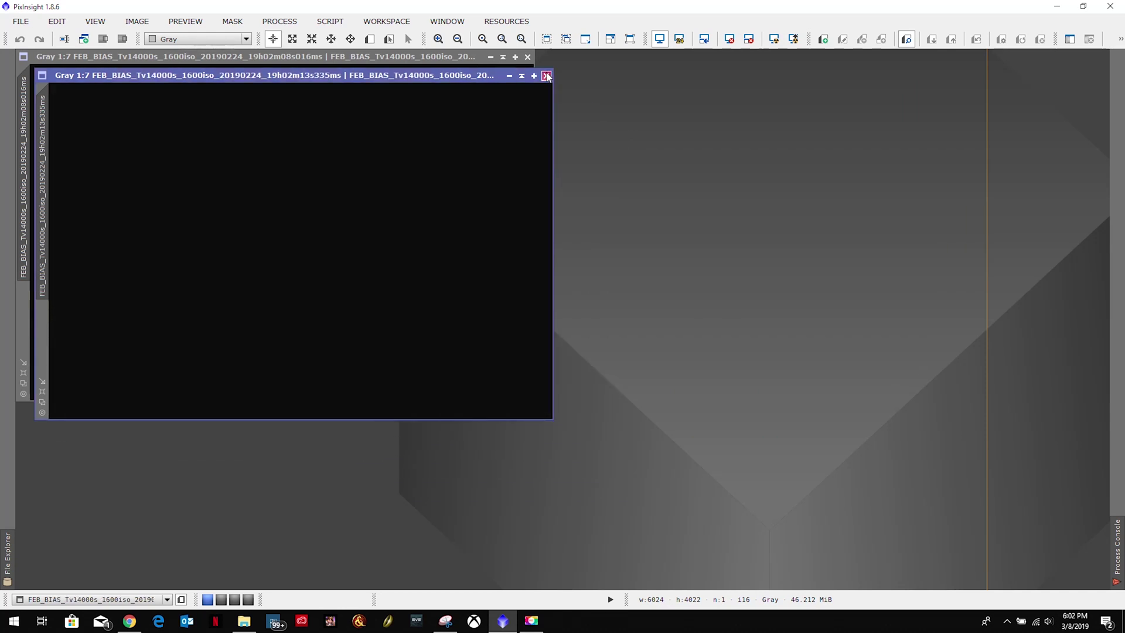
left_click(547, 75)
left_click(528, 58)
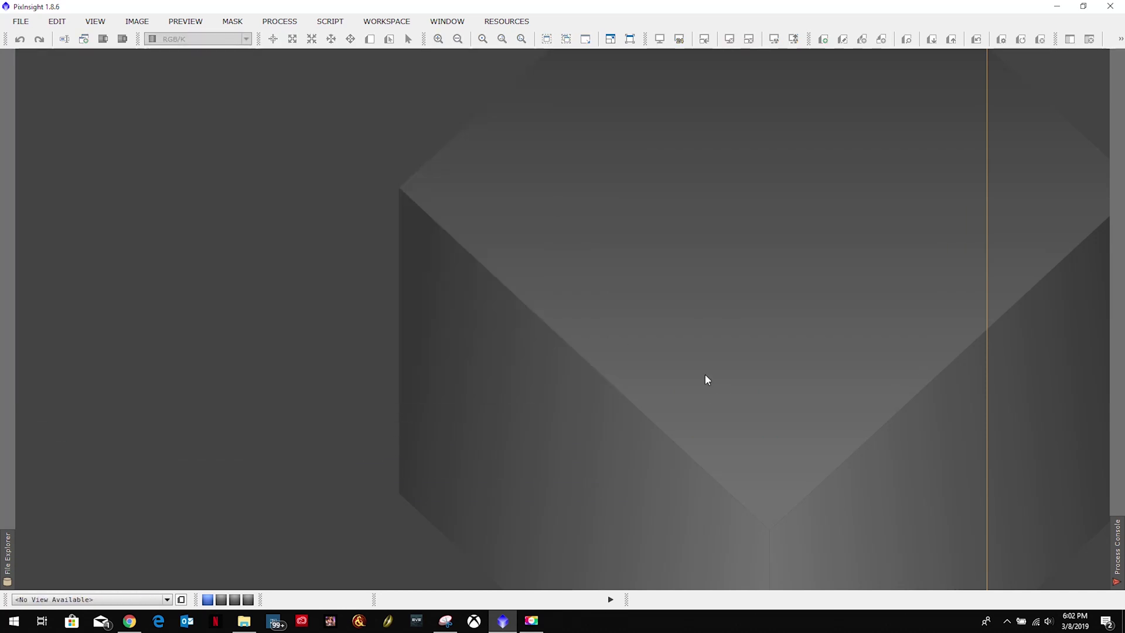